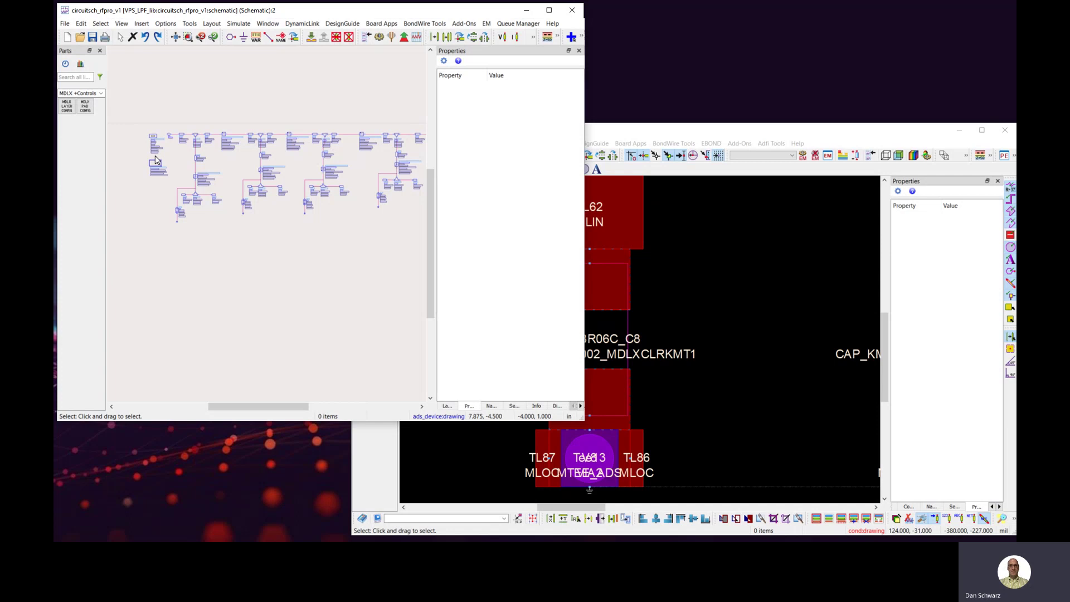
- Pan and zoom the schematic to bring capacitor C8 (1.4 pF) into view
left_click_drag(252, 173, 230, 205)
scroll(262, 239, "up", 3)
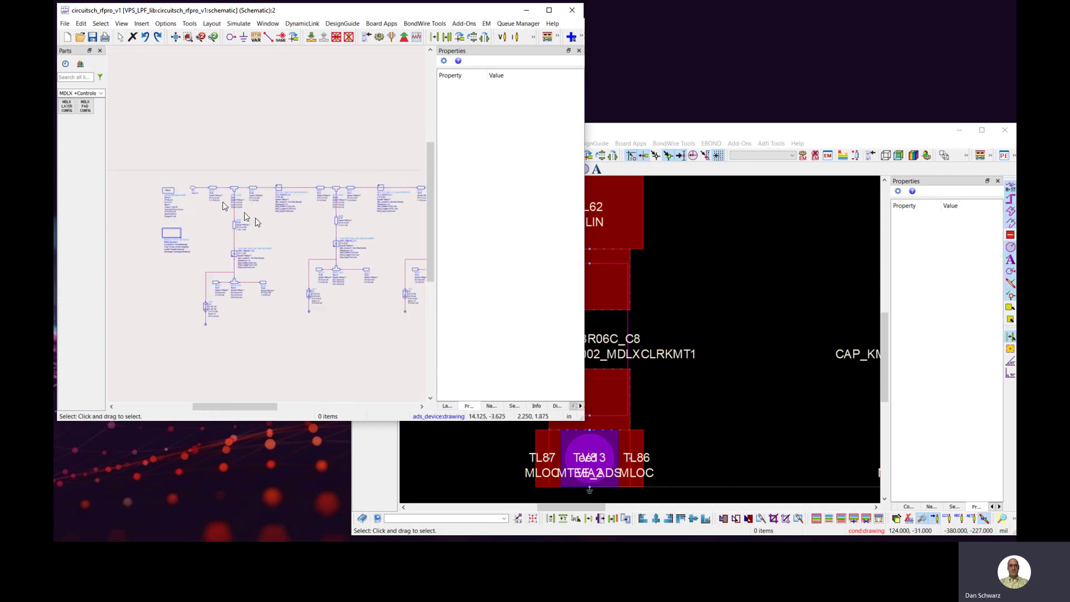
scroll(267, 262, "up", 3)
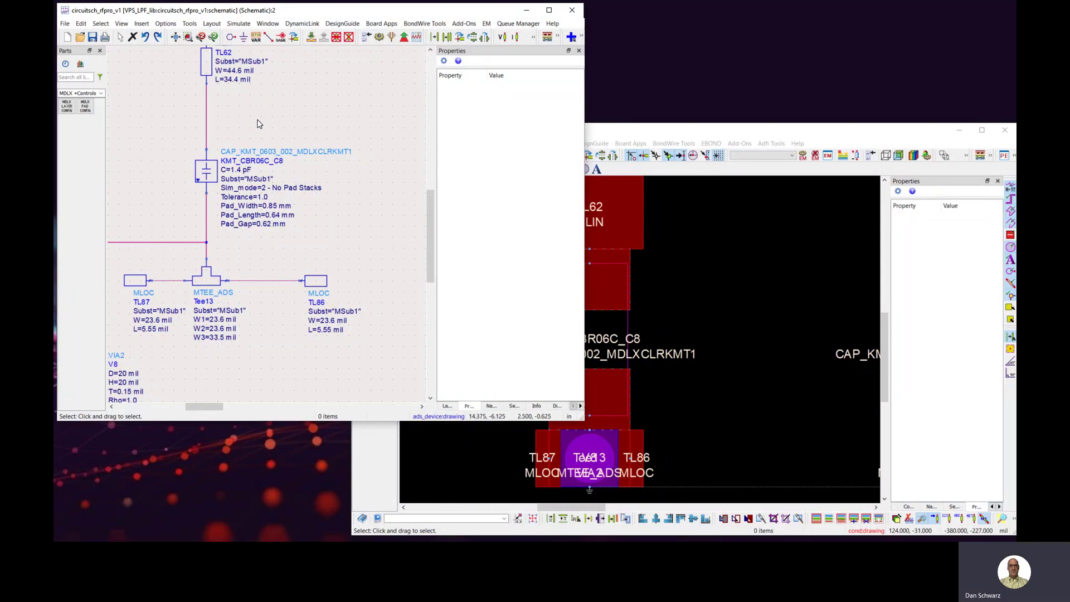
- Review C8's Sim_mode (2 - No Pad Stacks) and Pad_mode settings, then cancel without changes
double_click(213, 172)
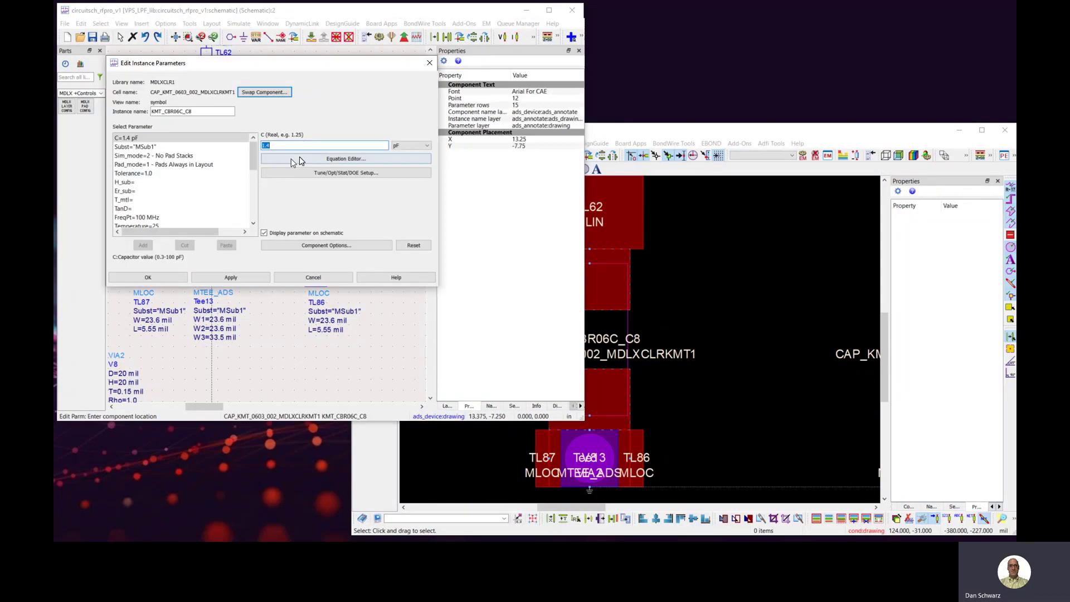
left_click(167, 156)
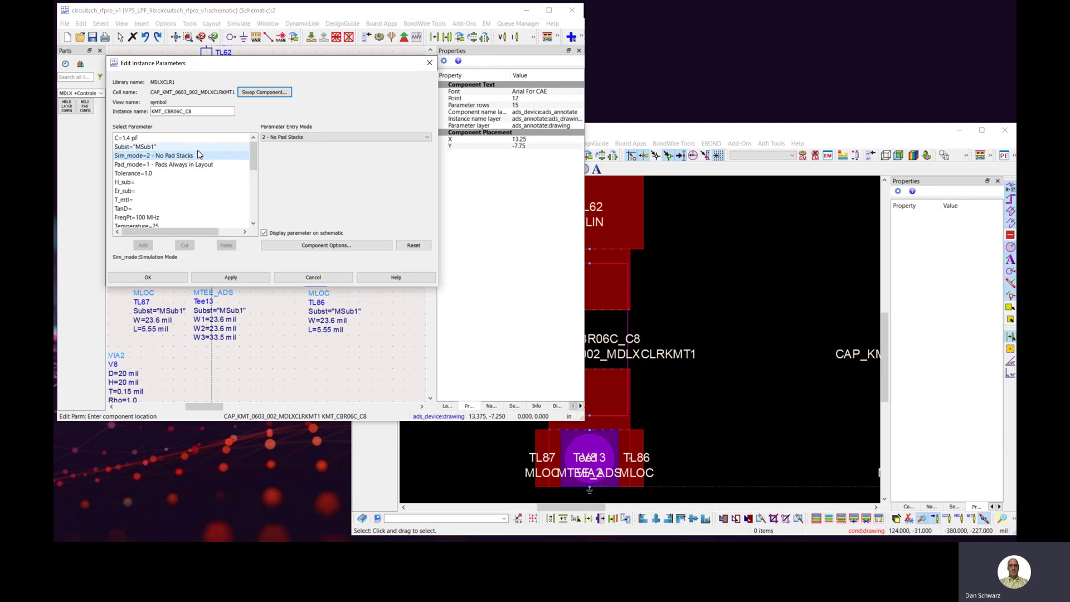
left_click(379, 137)
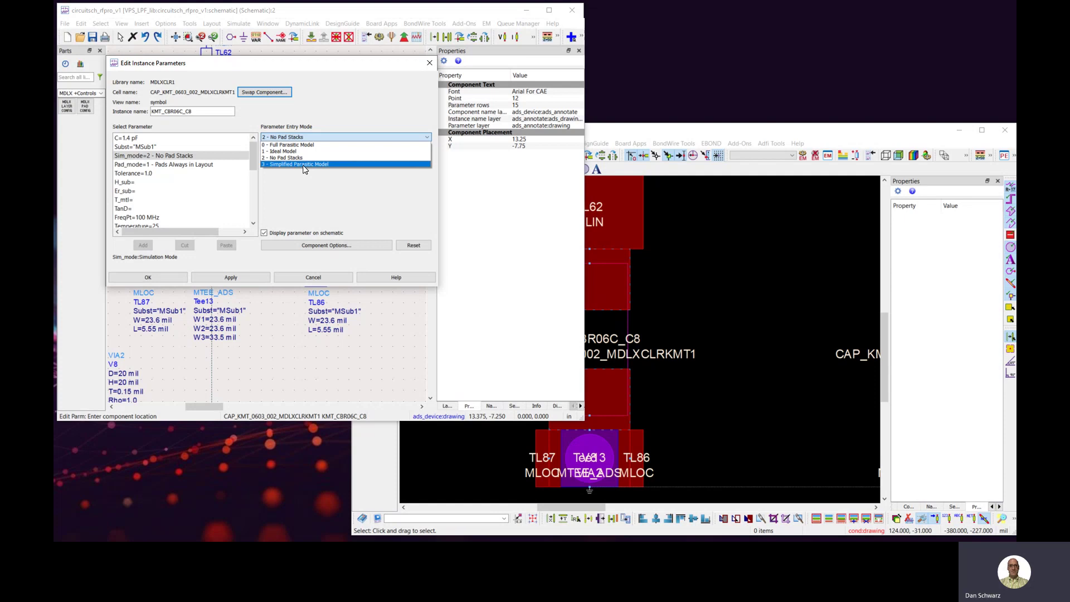
left_click(281, 158)
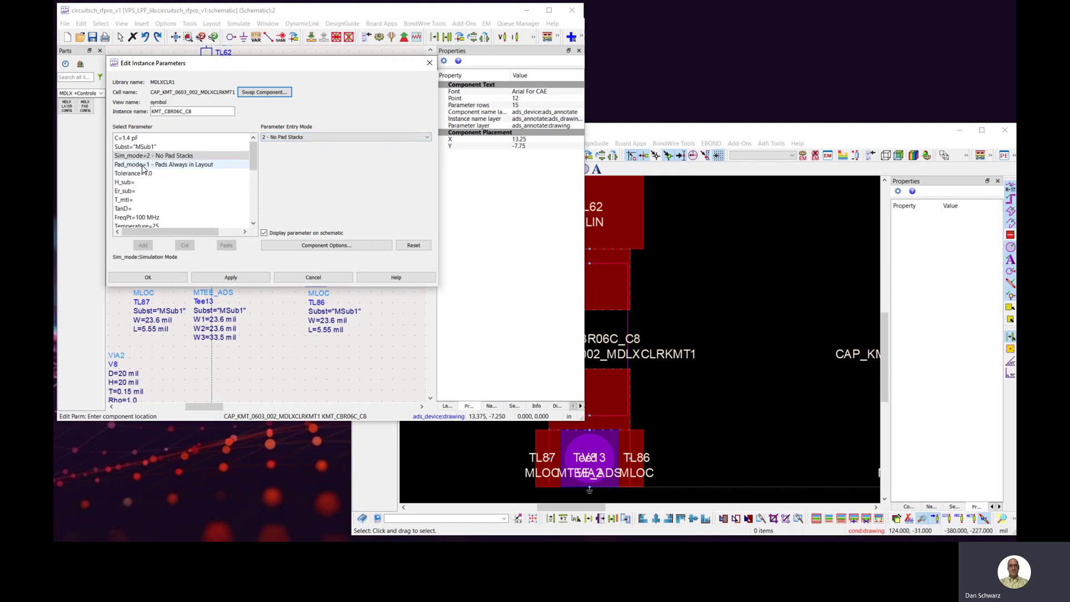
left_click(144, 166)
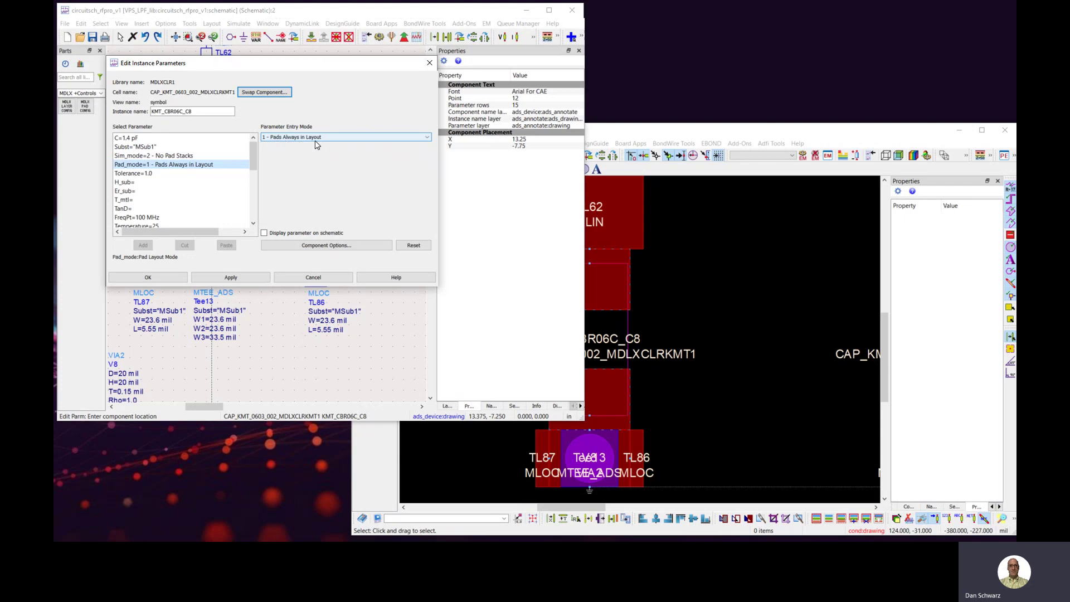
left_click(313, 277)
- Bring the filter layout forward and zoom in on capacitor C8 and its two pads
left_click(597, 312)
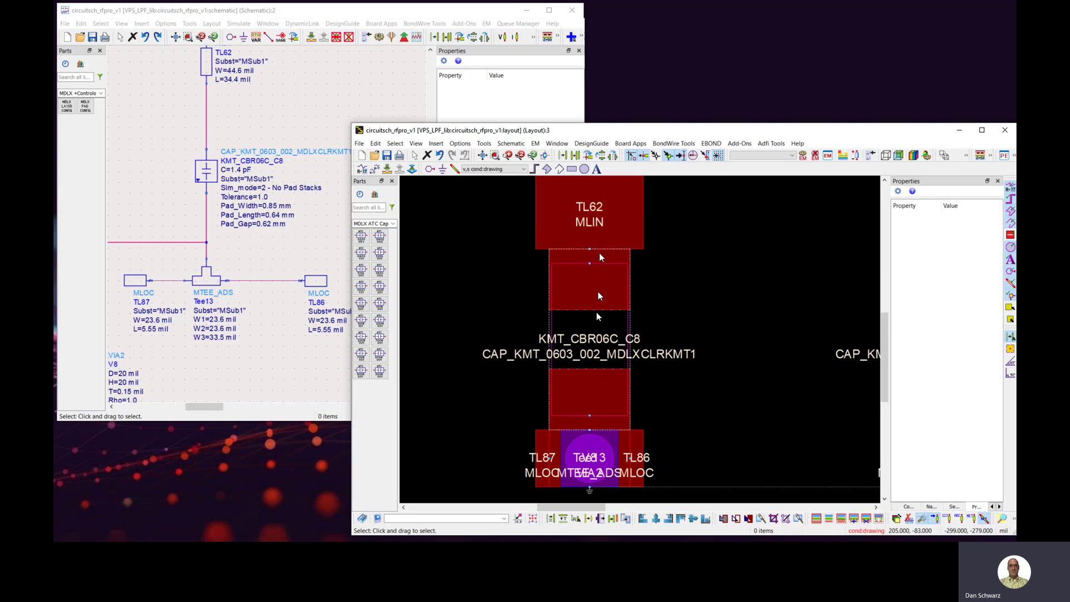
scroll(596, 312, "down", 5)
scroll(638, 339, "up", 8)
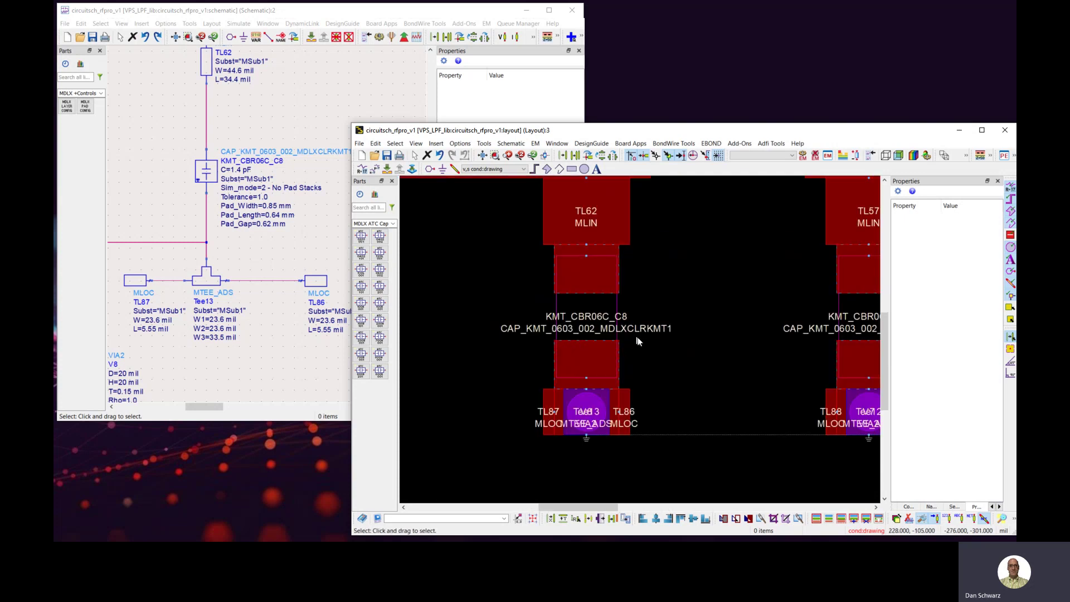
left_click_drag(683, 355, 699, 354)
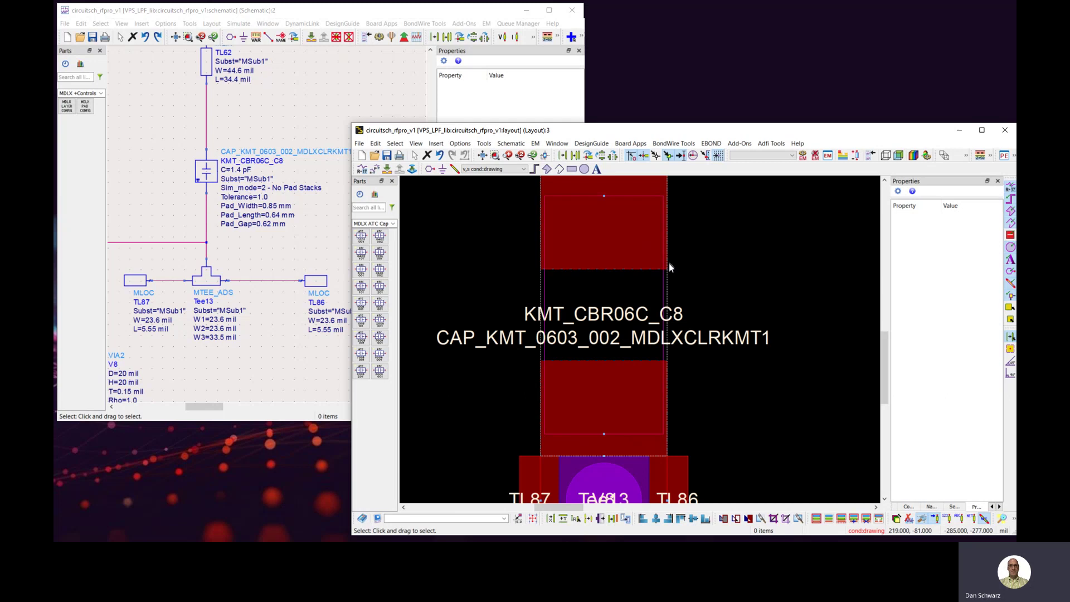
left_click_drag(666, 202, 662, 240)
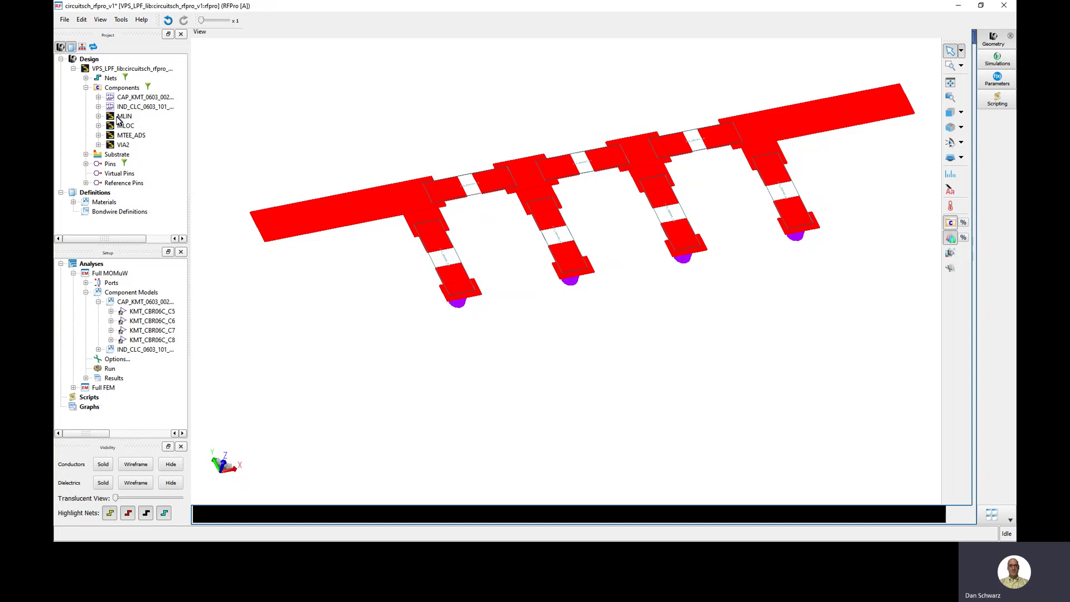
- Highlight the MLIN lines, MTEE_ADS tees and CAP_KMT_0603 capacitors in the 3D model
left_click(124, 117)
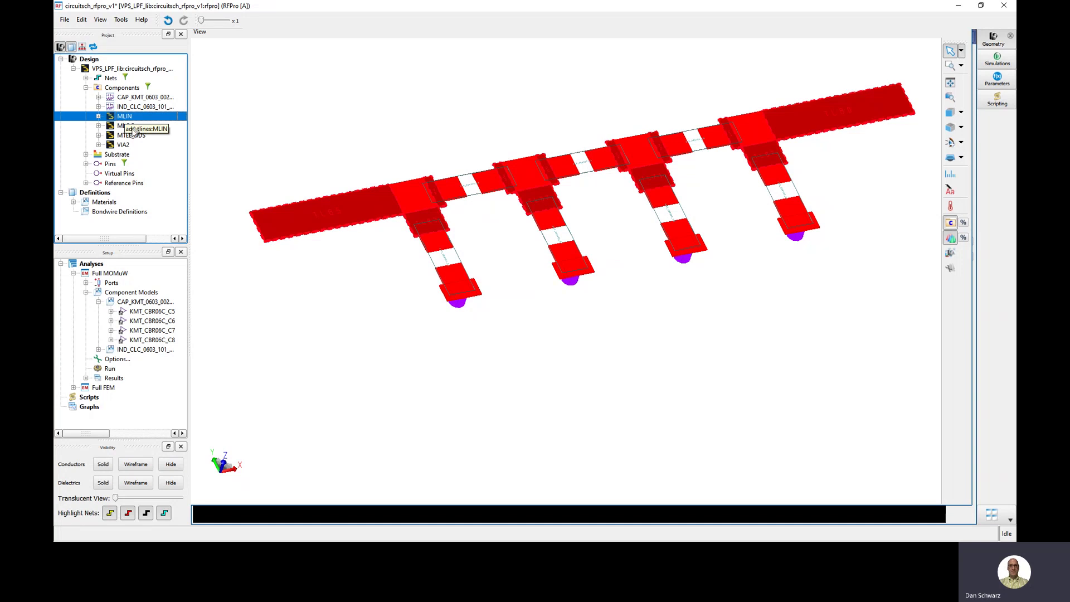
left_click(125, 137)
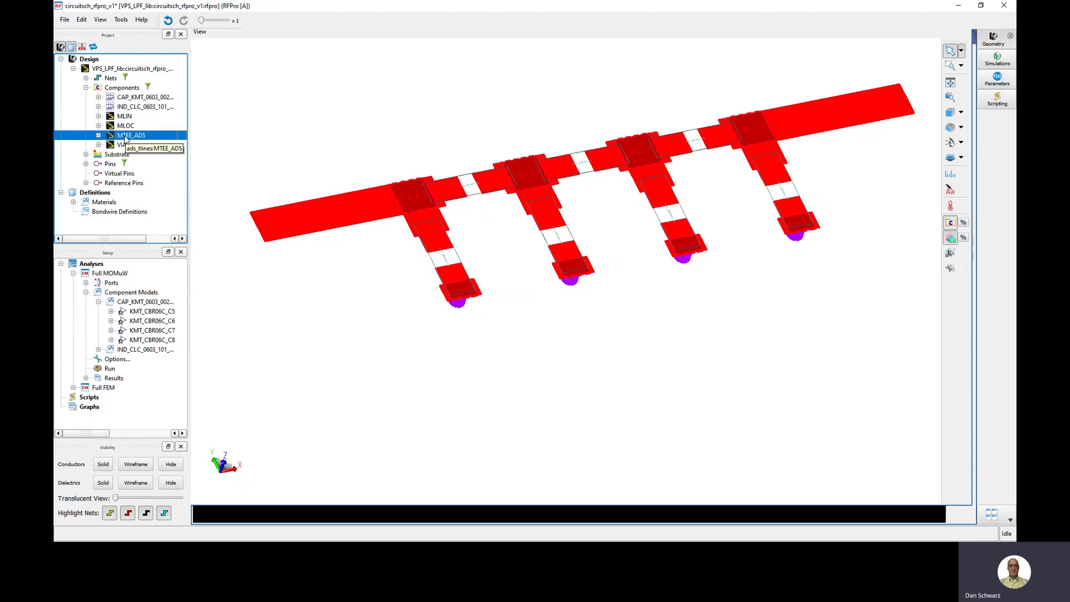
left_click(124, 98)
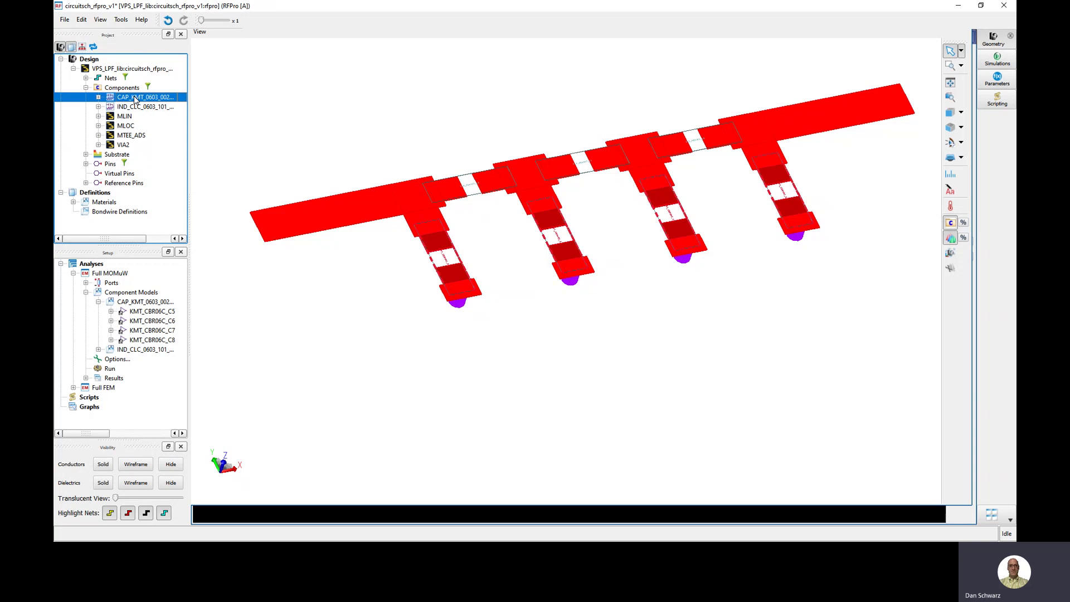
right_click(135, 98)
mouse_move(197, 152)
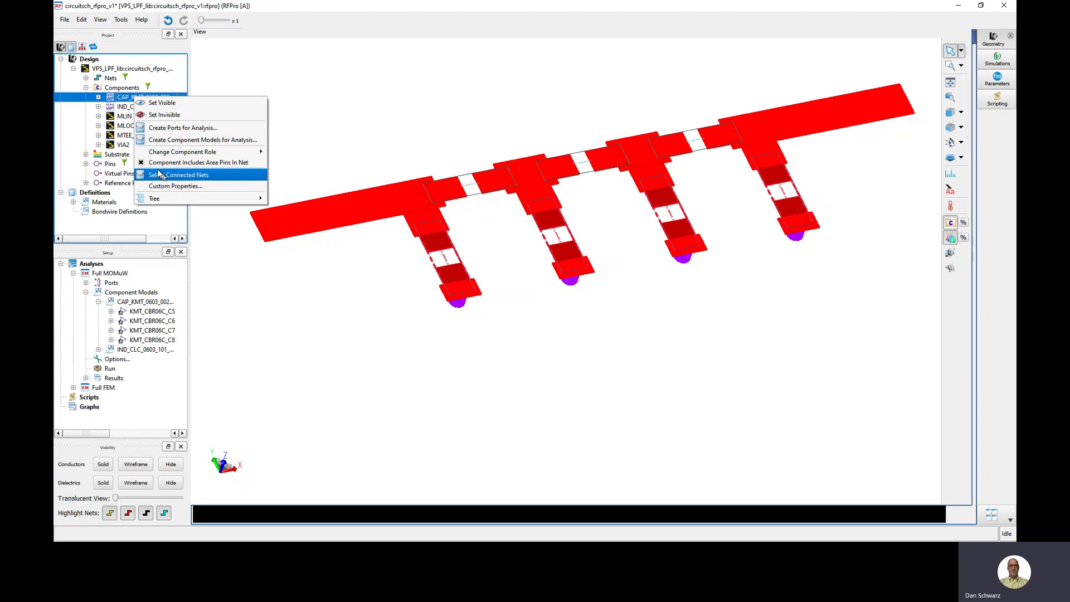
left_click(234, 162)
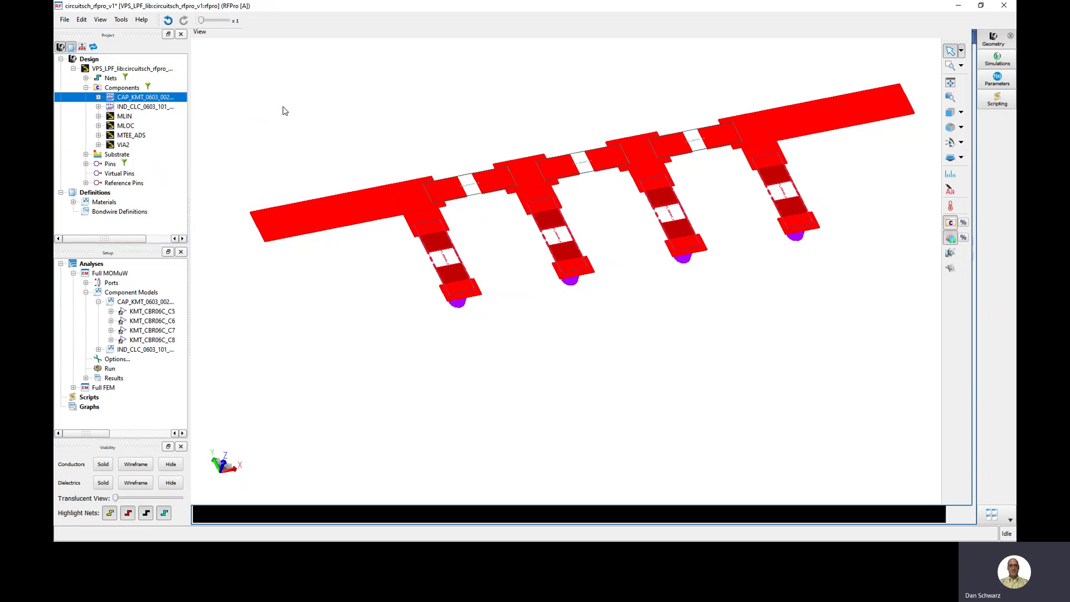
left_click(282, 111)
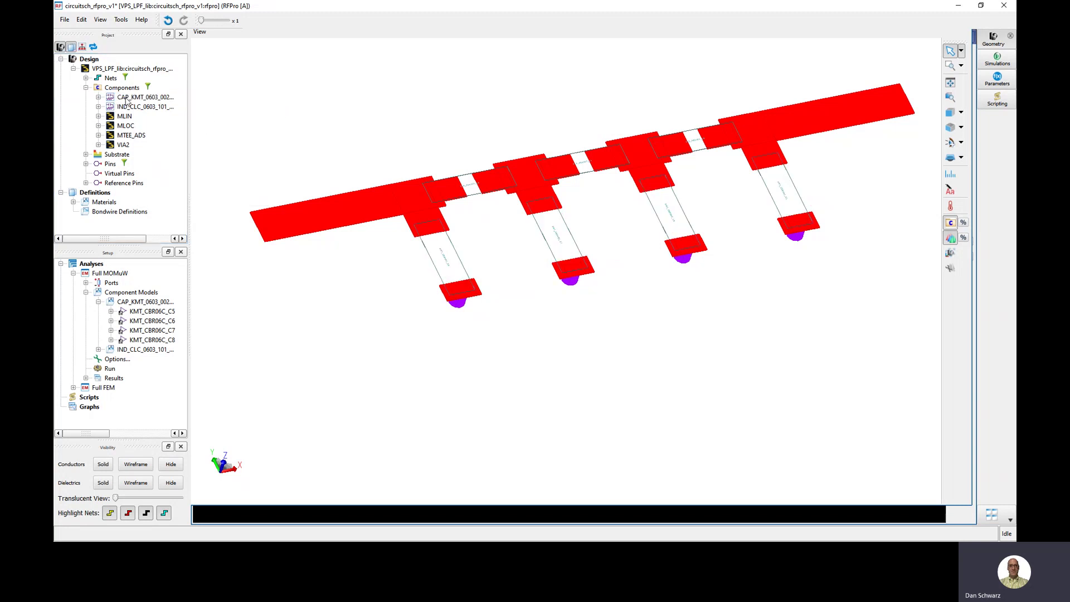
right_click(128, 107)
left_click(132, 176)
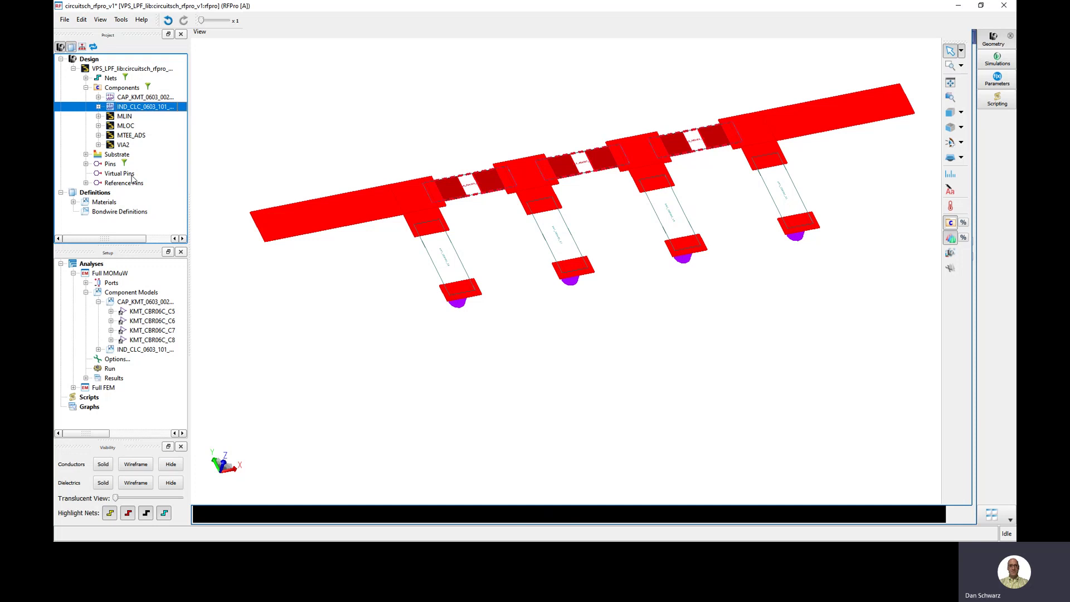
left_click(340, 135)
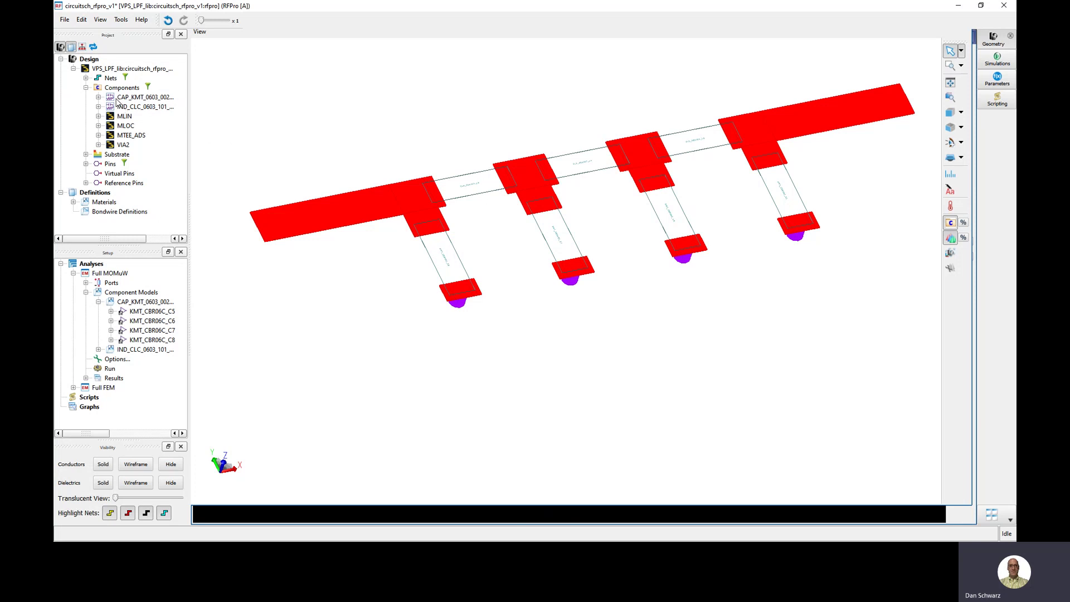
right_click(117, 99)
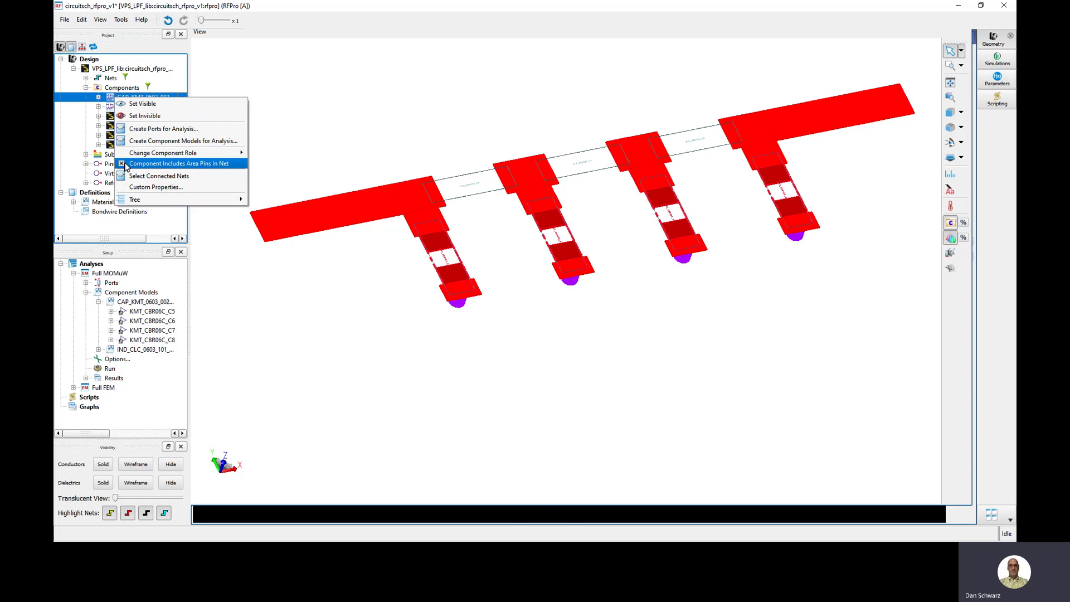
left_click(125, 165)
right_click(134, 109)
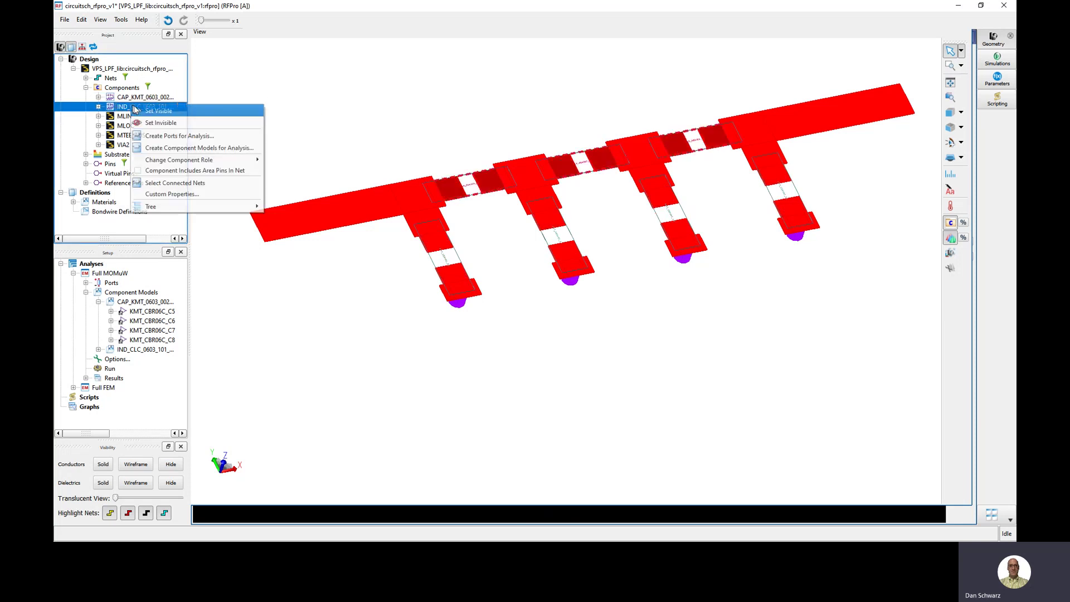
left_click(141, 171)
left_click(298, 140)
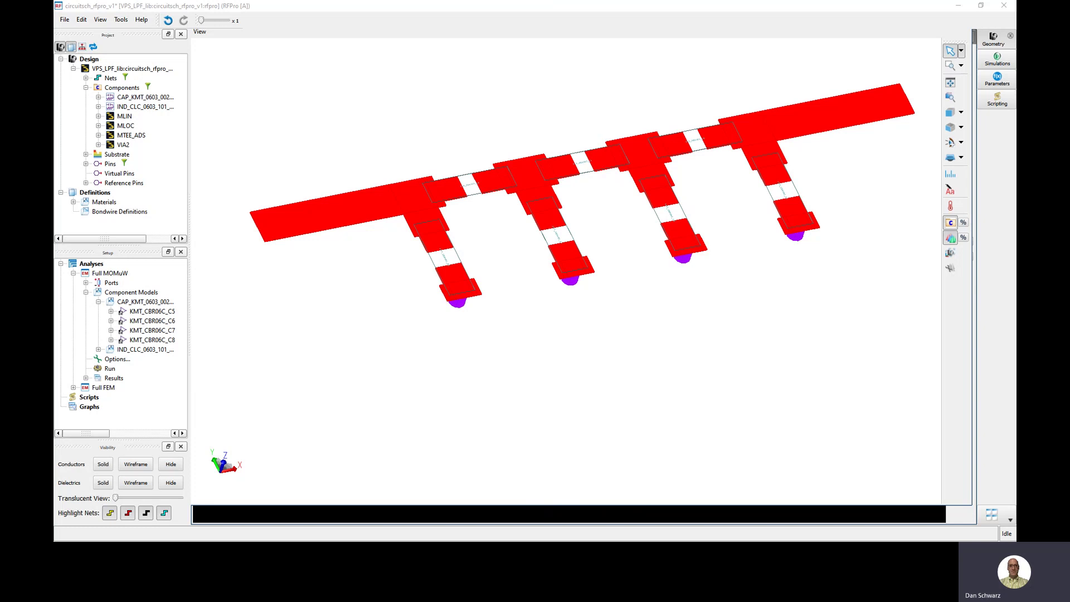
- Zoom to the SnP block and inductors L5/L6, leaving L6's Sim_mode at 2 - No Pad Stacks
scroll(558, 262, "down", 3)
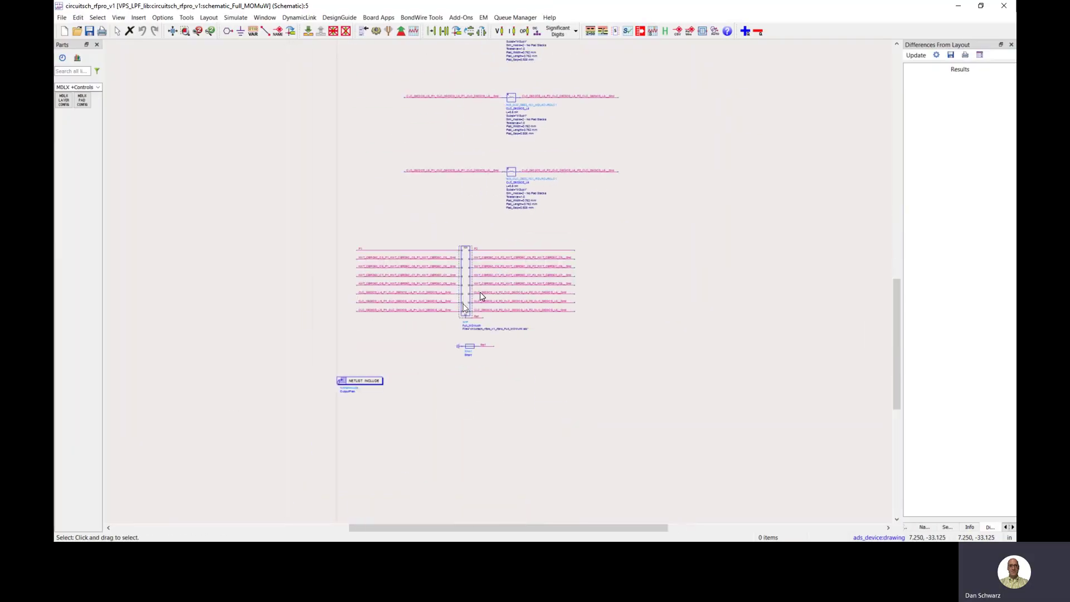
scroll(482, 296, "up", 3)
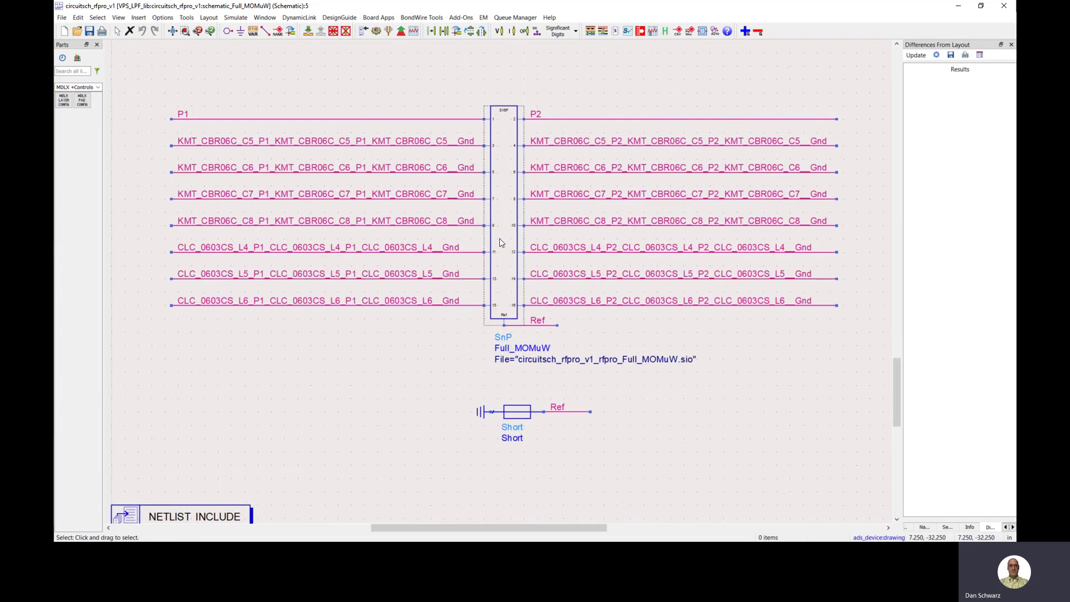
scroll(500, 243, "down", 3)
scroll(480, 315, "up", 3)
scroll(506, 241, "up", 3)
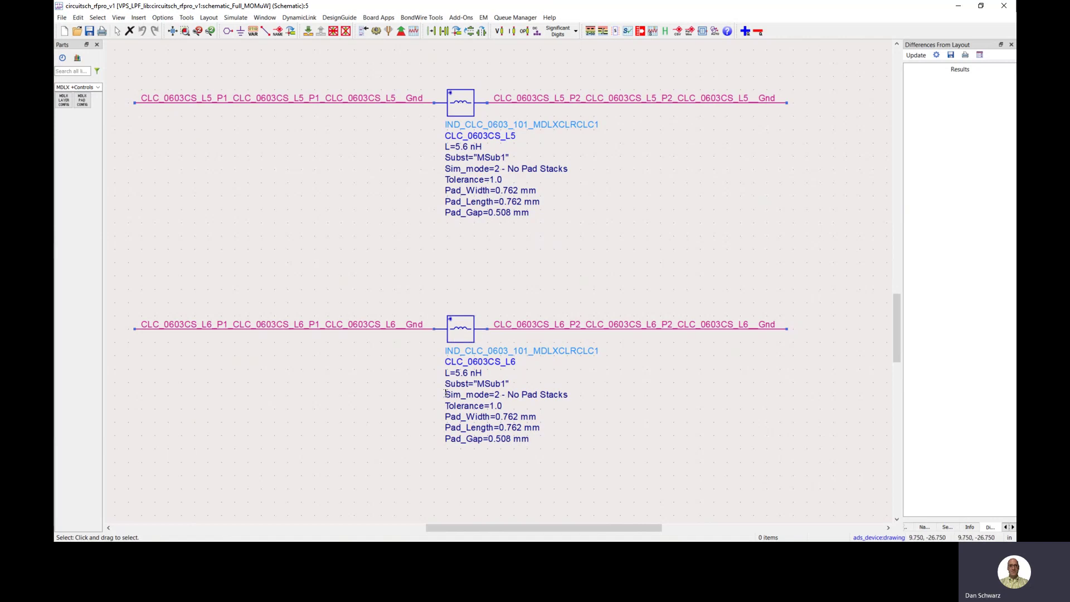
double_click(510, 395)
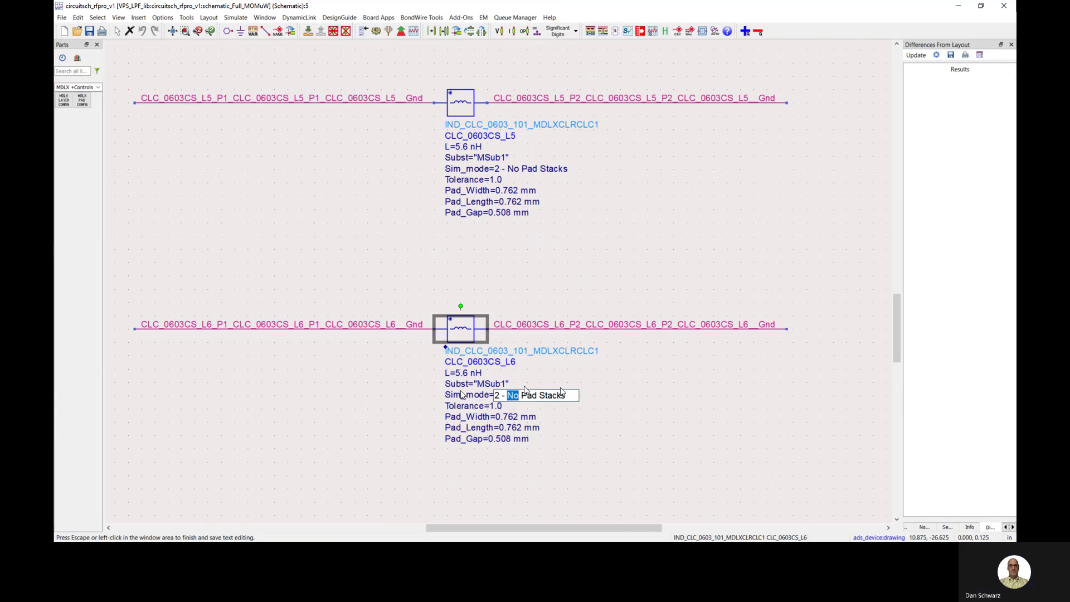
left_click(310, 391)
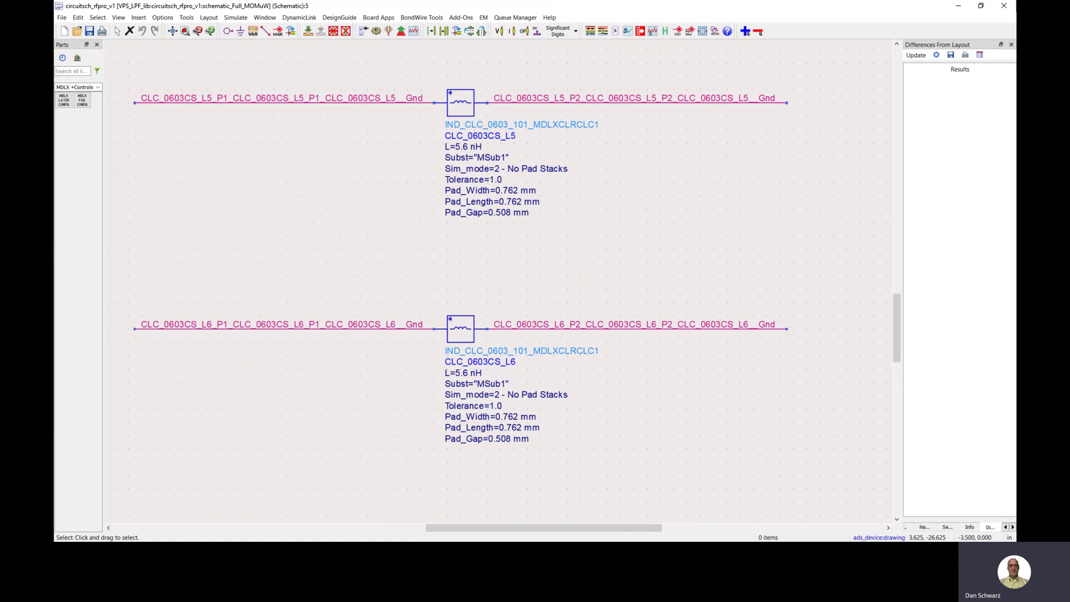
- Switch to the 1_LPF_TestBench data display of measured vs. simulated insertion and return loss
key("alt+Tab")
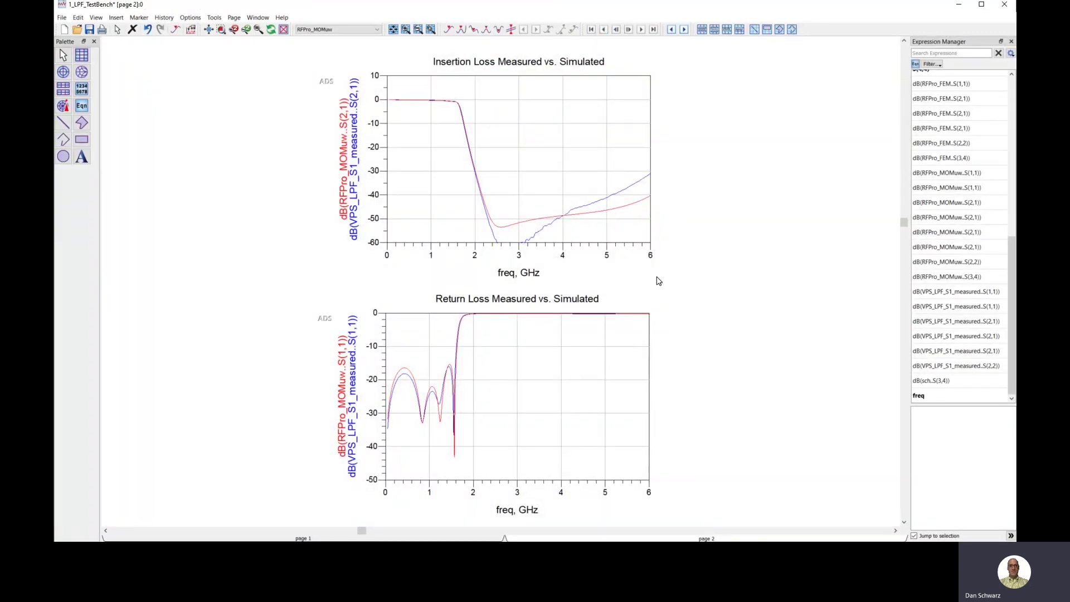